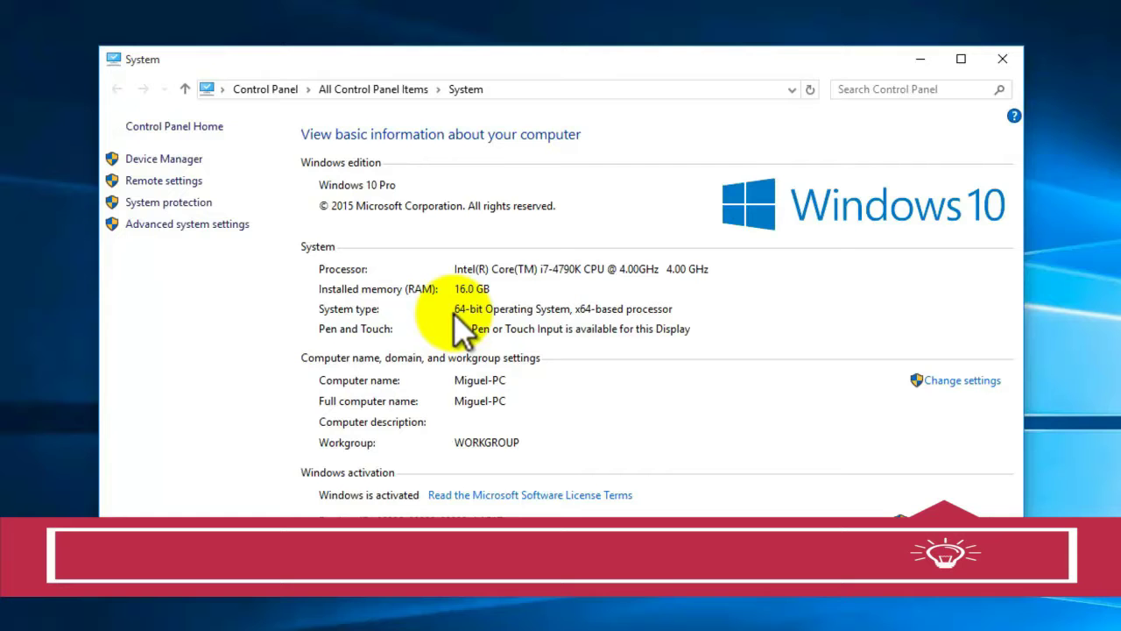
Close the System window, download the 64-bit Windows 10 media creation tool from Microsoft's download page and run the saved file.
click(1002, 59)
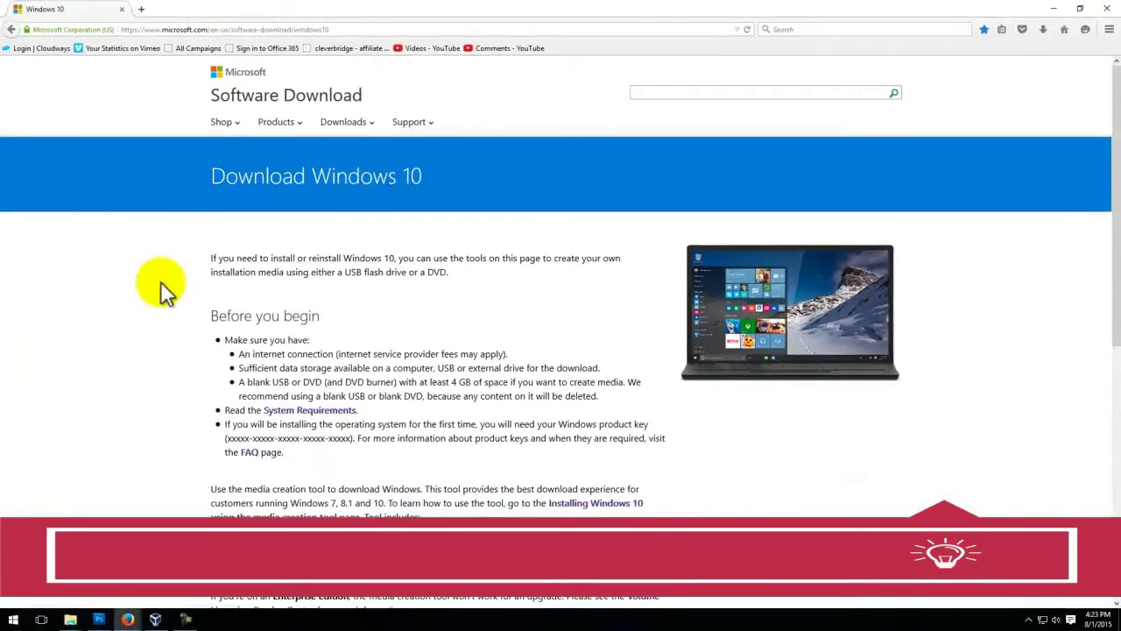
scroll(160, 281, down, 5)
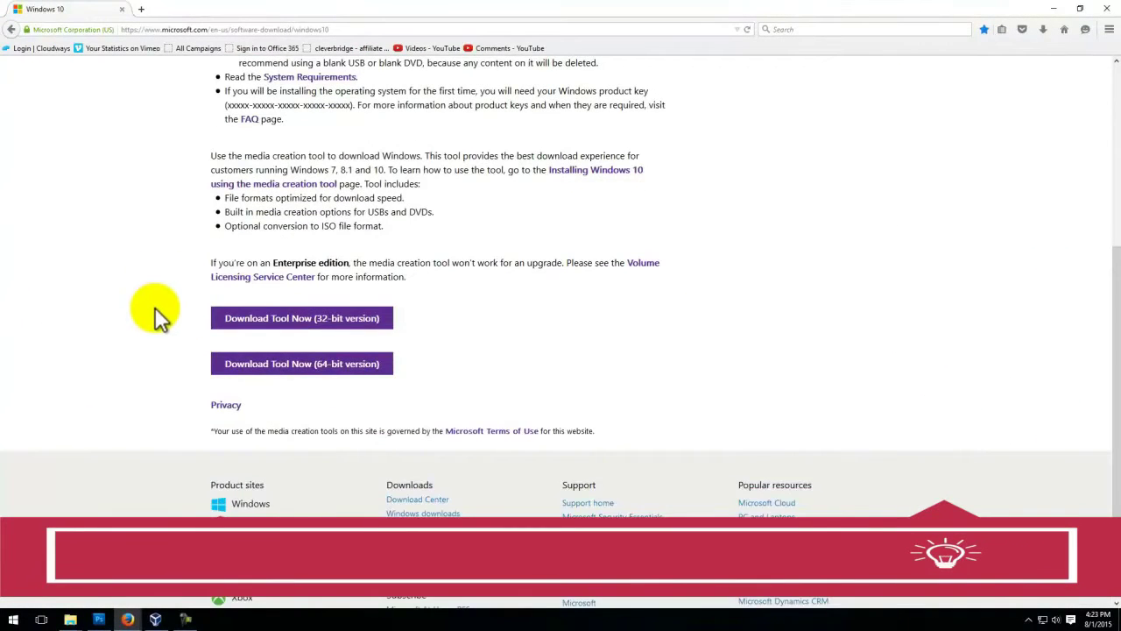
click(217, 371)
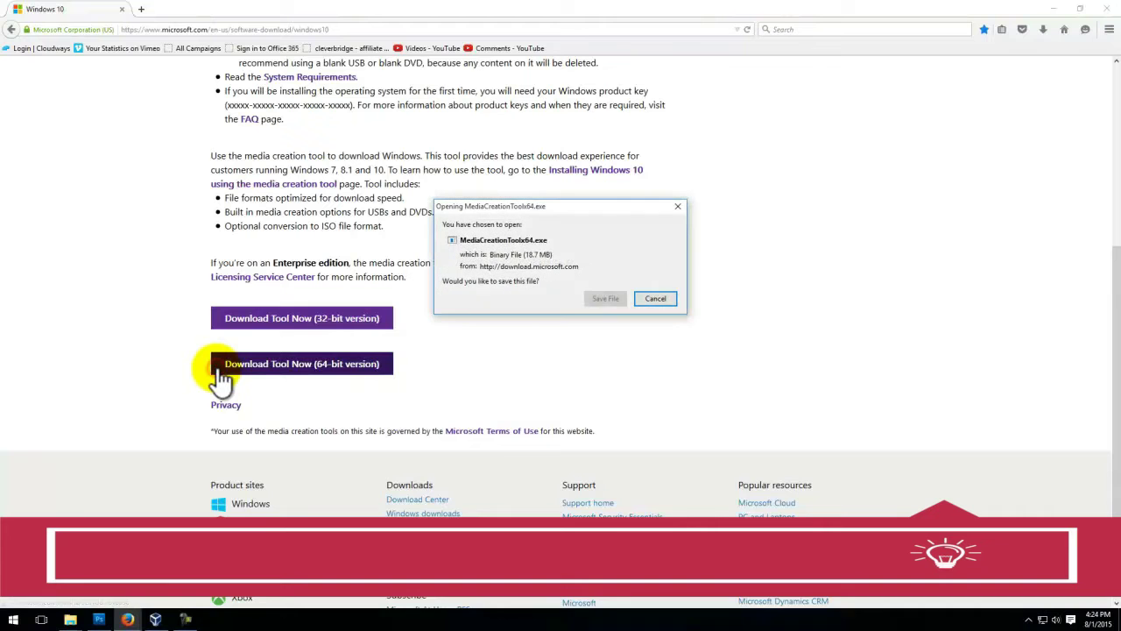
click(589, 305)
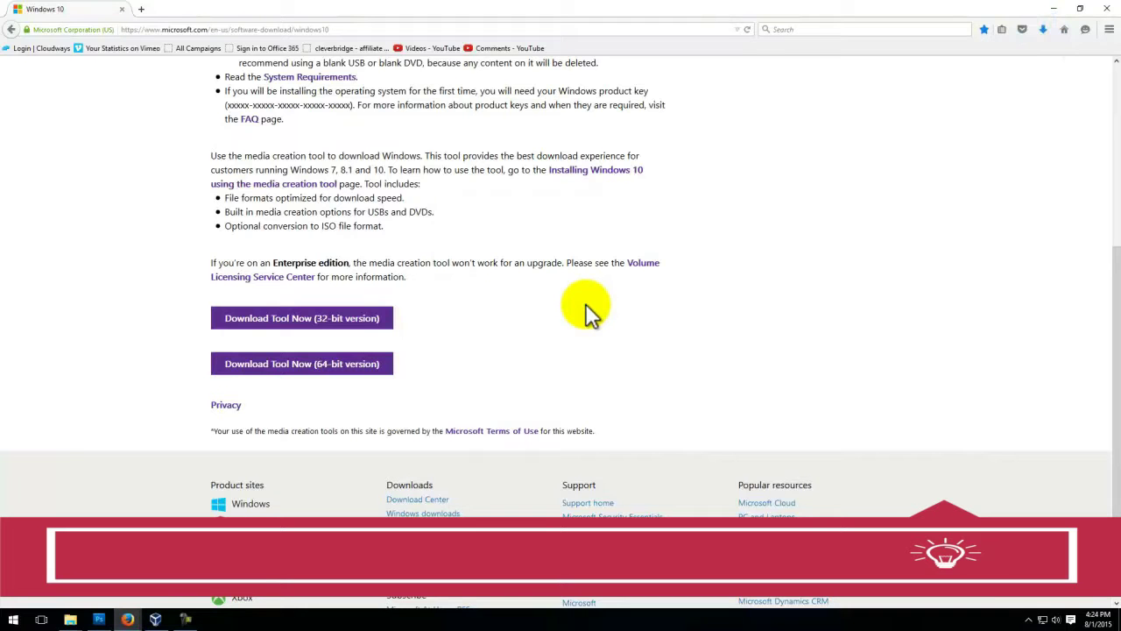
click(1041, 30)
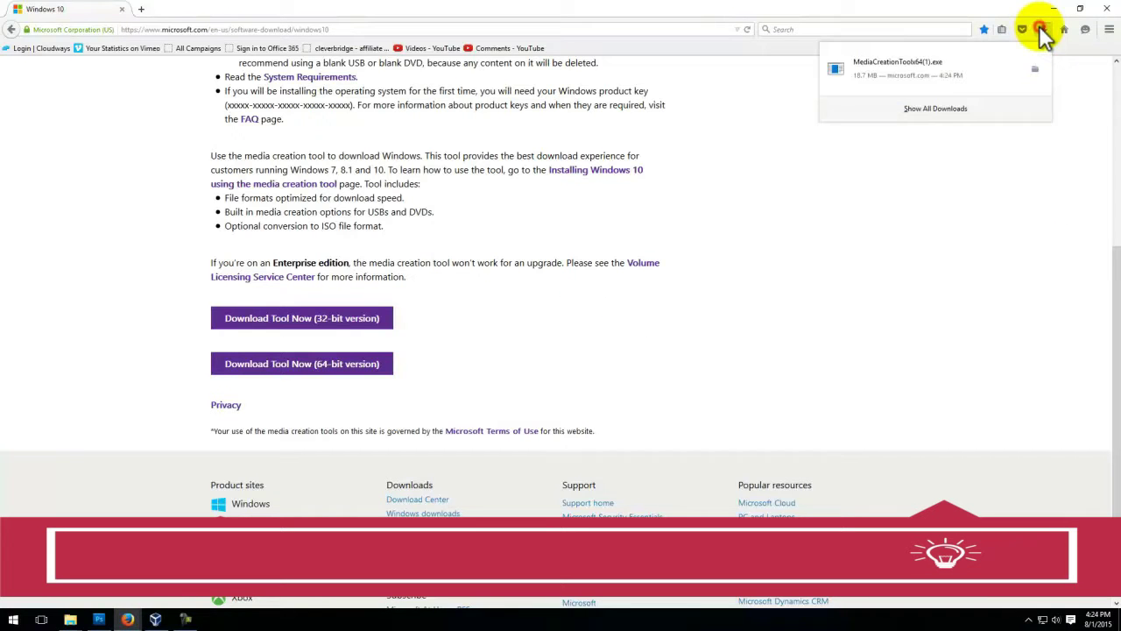
click(980, 75)
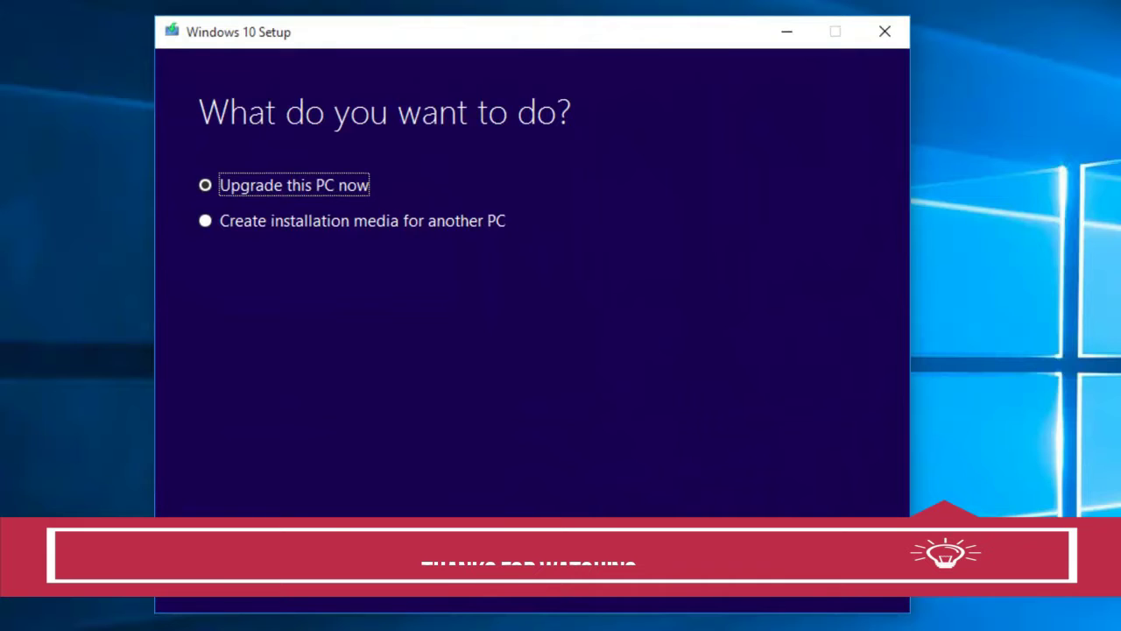
Choose to create installation media for another PC, with English (United States), Windows 10 Pro and 64-bit (x64) architecture.
click(204, 224)
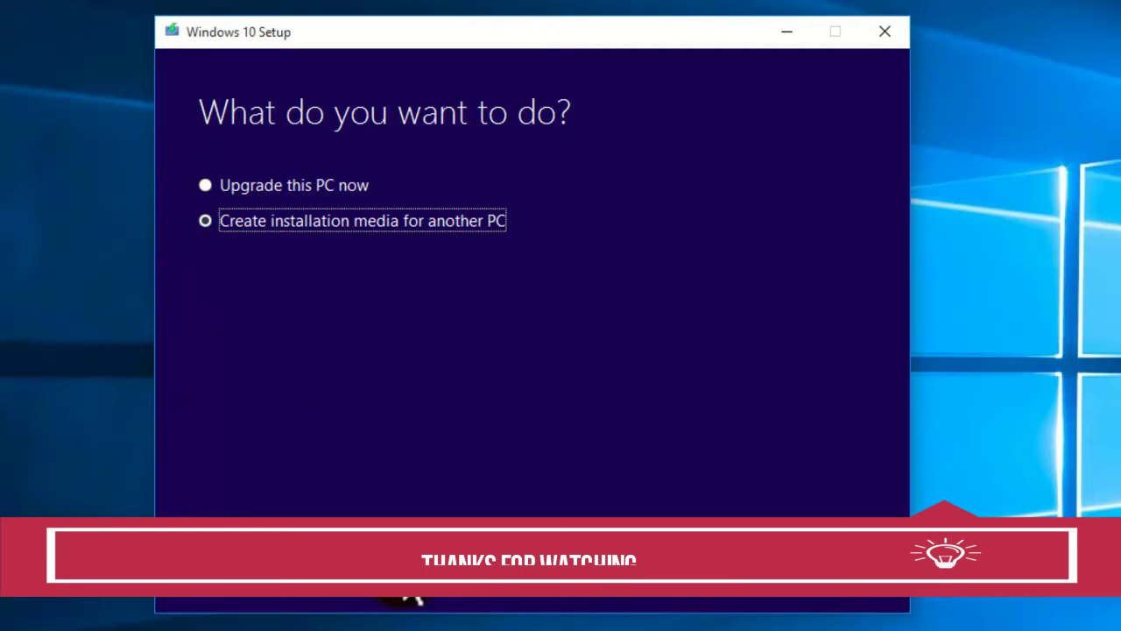
click(791, 596)
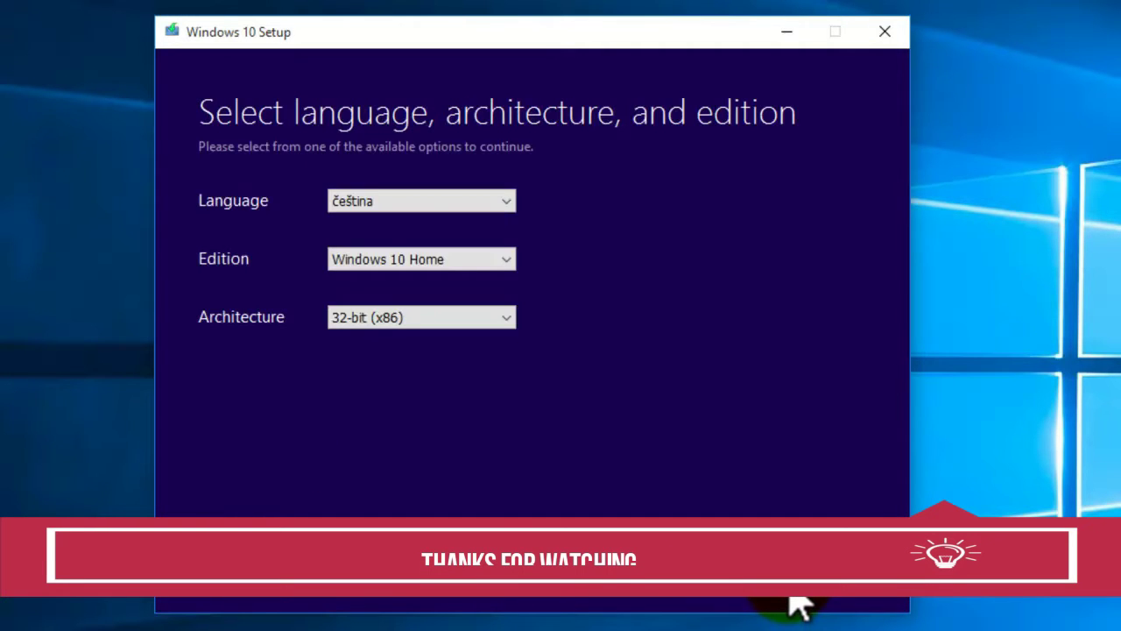
click(517, 218)
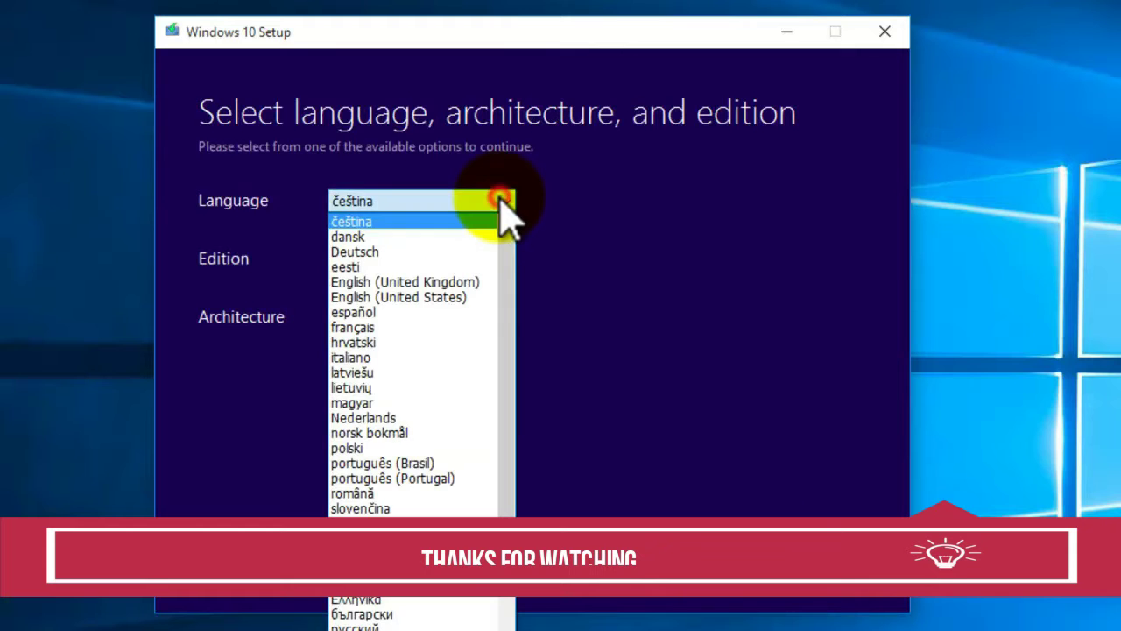
click(473, 298)
click(506, 259)
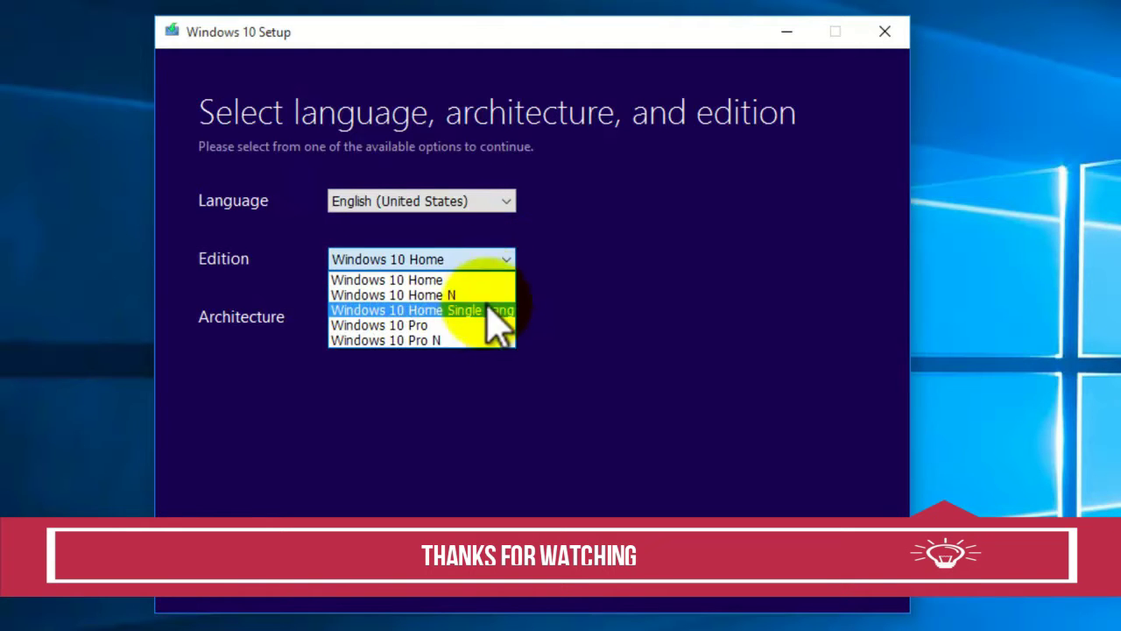
click(483, 325)
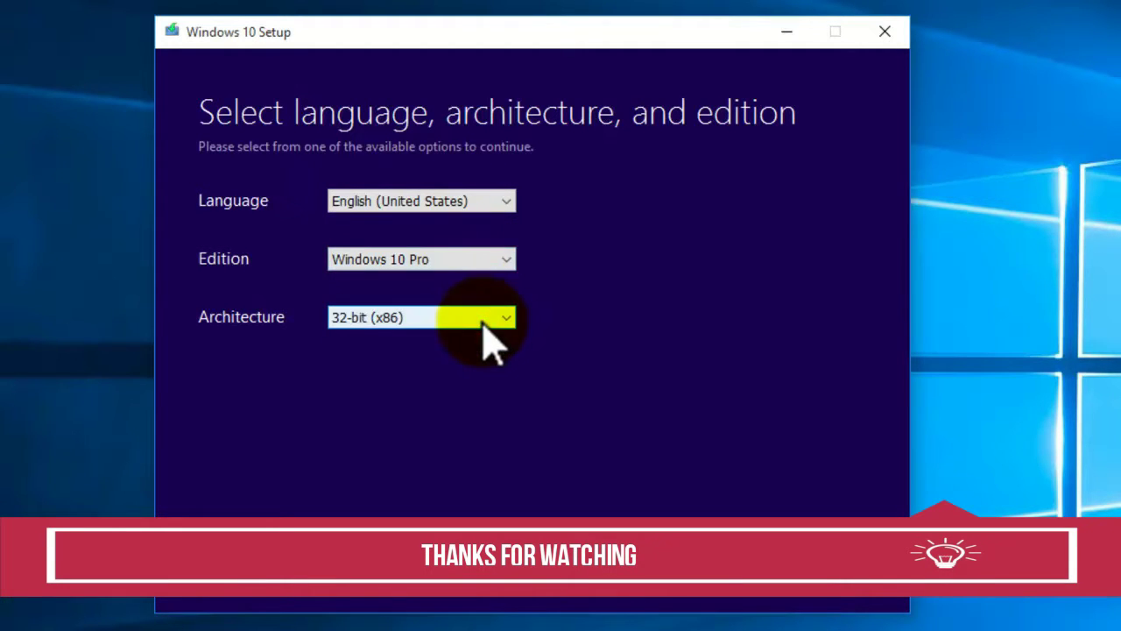
click(509, 318)
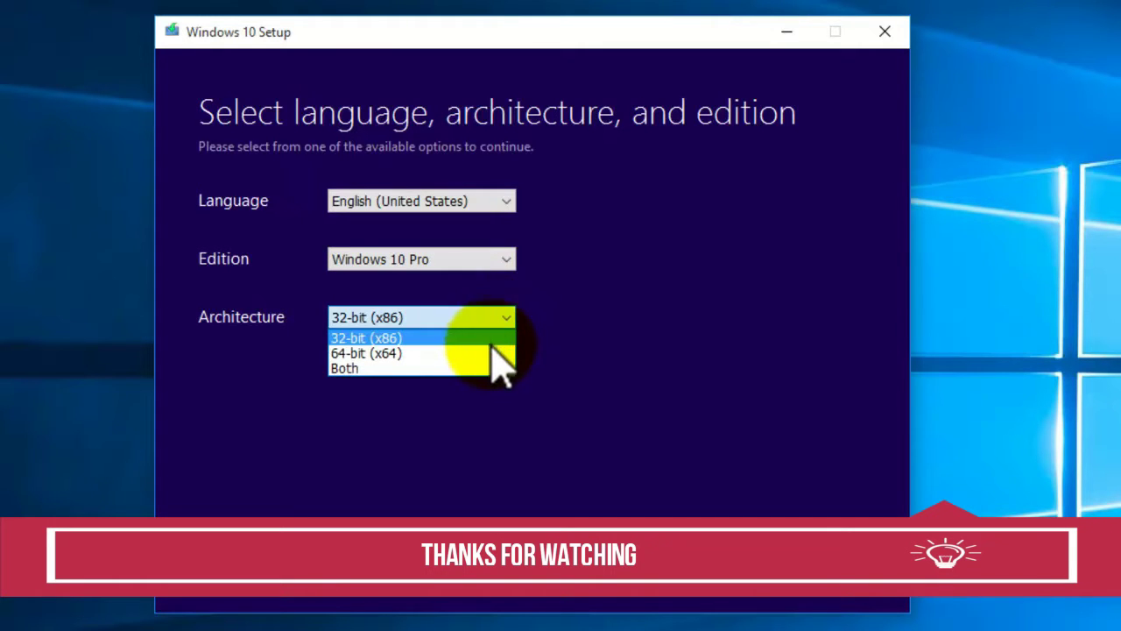
click(481, 352)
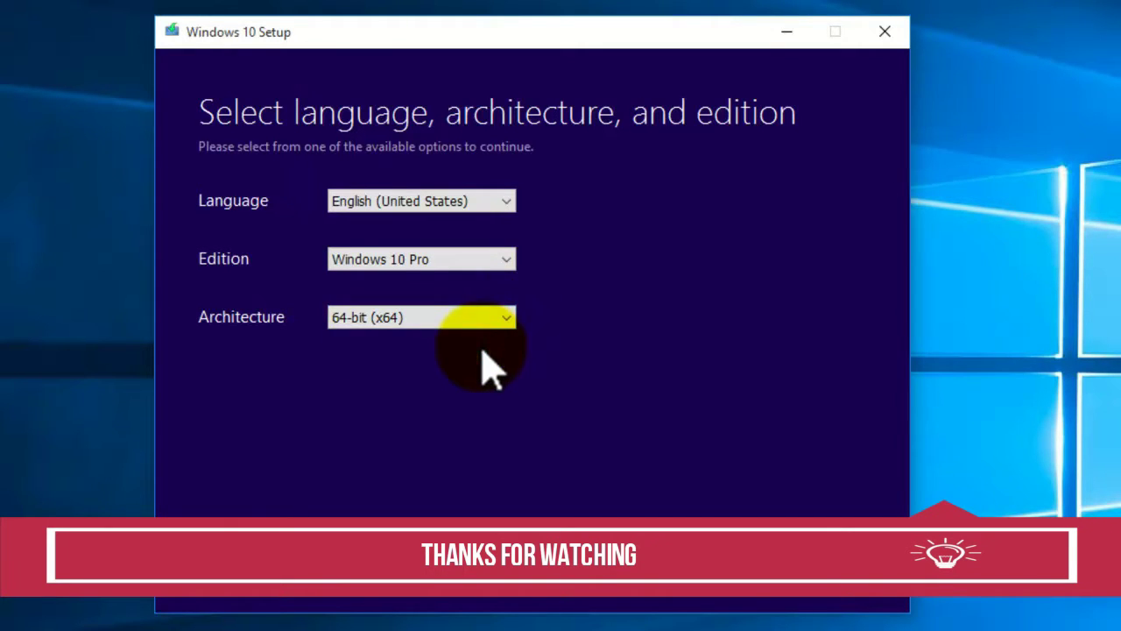
click(787, 604)
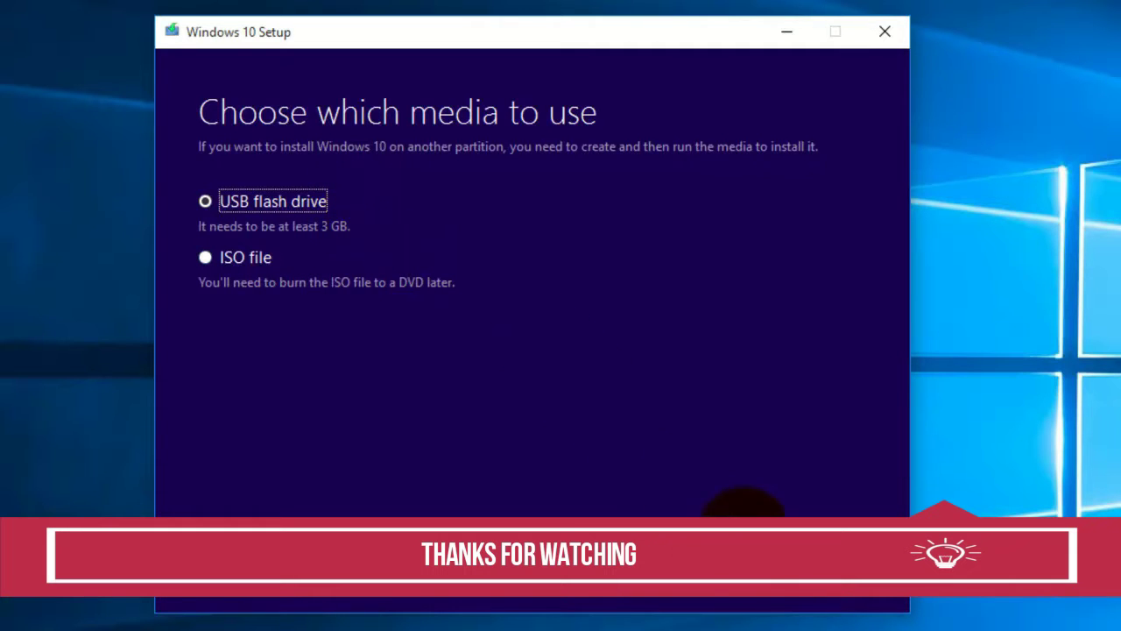
Create the installation media on the USB flash drive F:, refreshing the drive list to find it, and finish the setup tool.
click(782, 605)
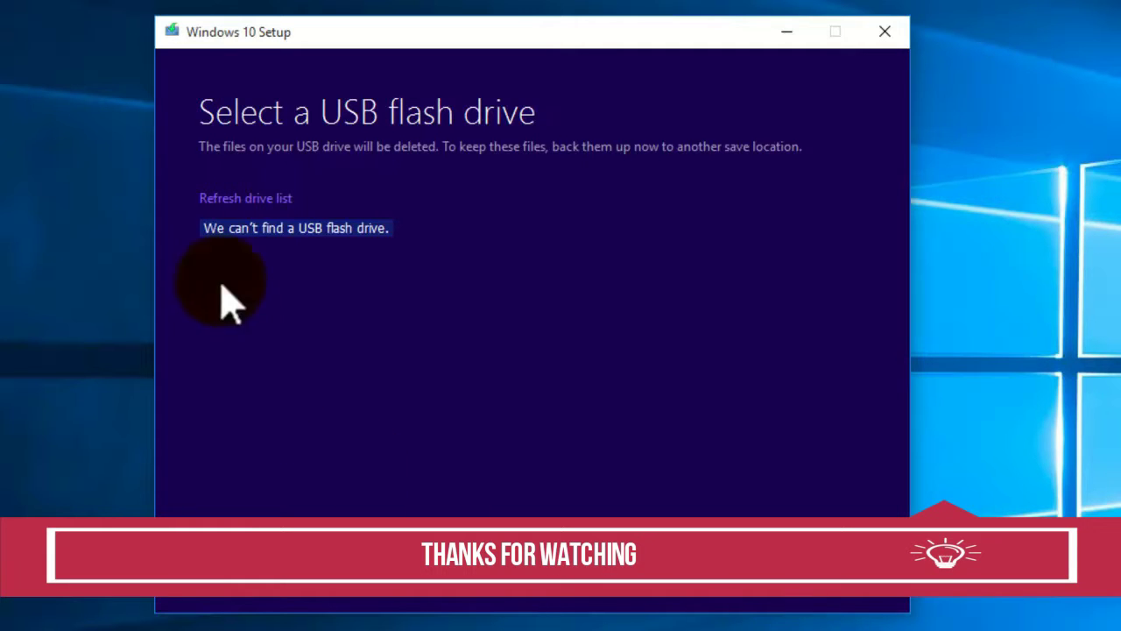
click(213, 203)
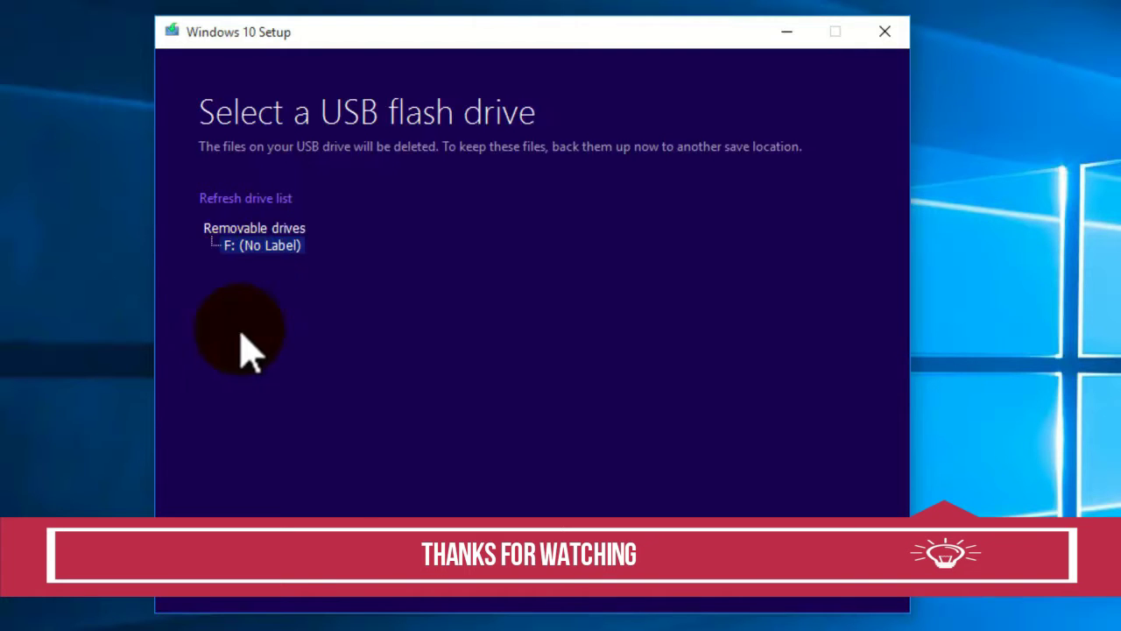
click(813, 603)
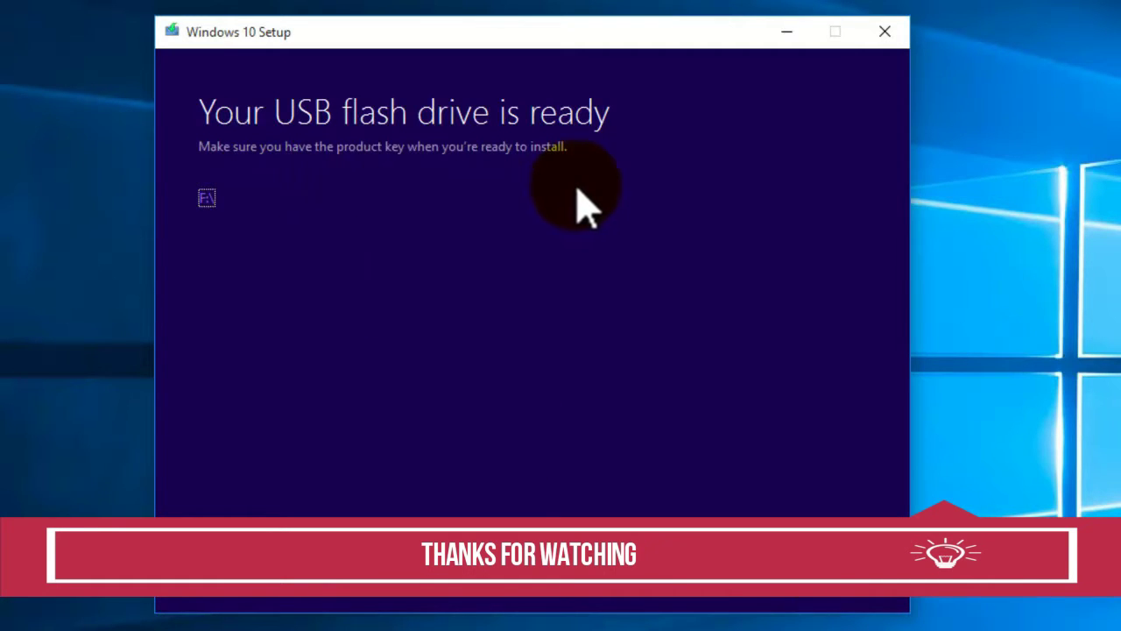
click(831, 602)
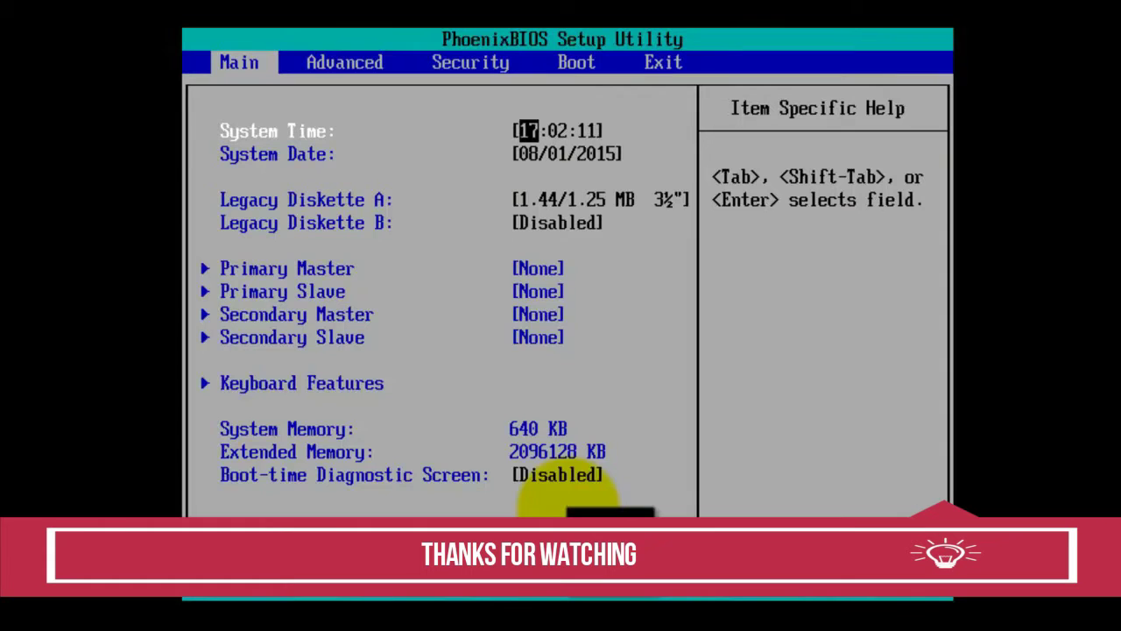
Put Removable Devices first in the BIOS boot order, with Hard Drive second and CD-ROM Drive third, and save the changes on exit.
key(Right)
key(Right)
key(Right)
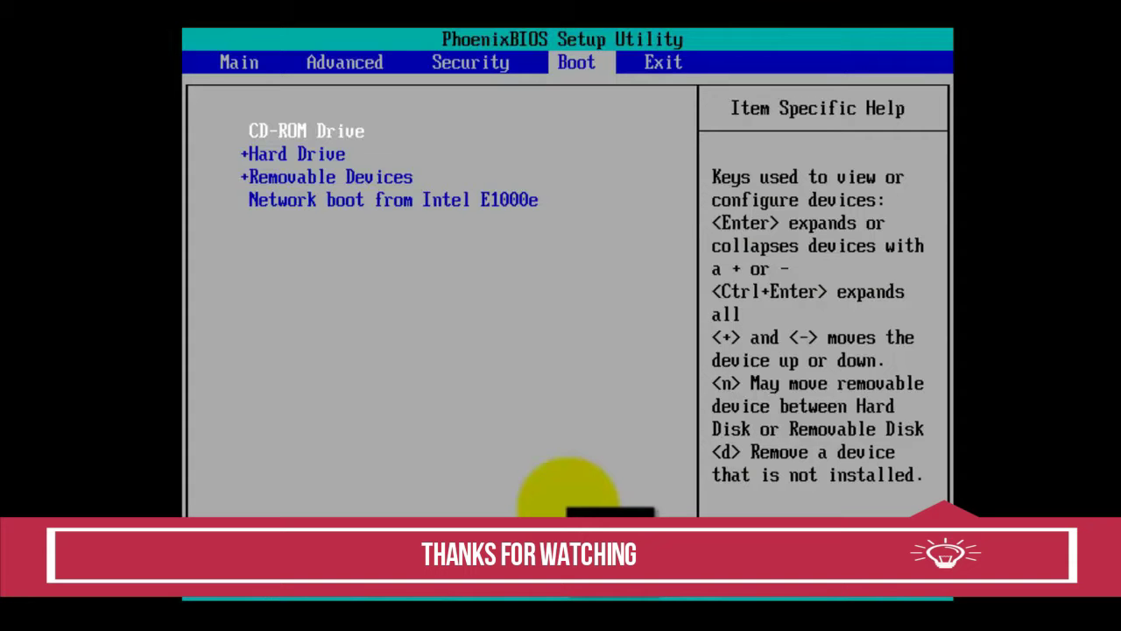
key(minus)
key(minus)
key(Down)
key(Up)
key(Up)
key(Up)
key(minus)
key(Up)
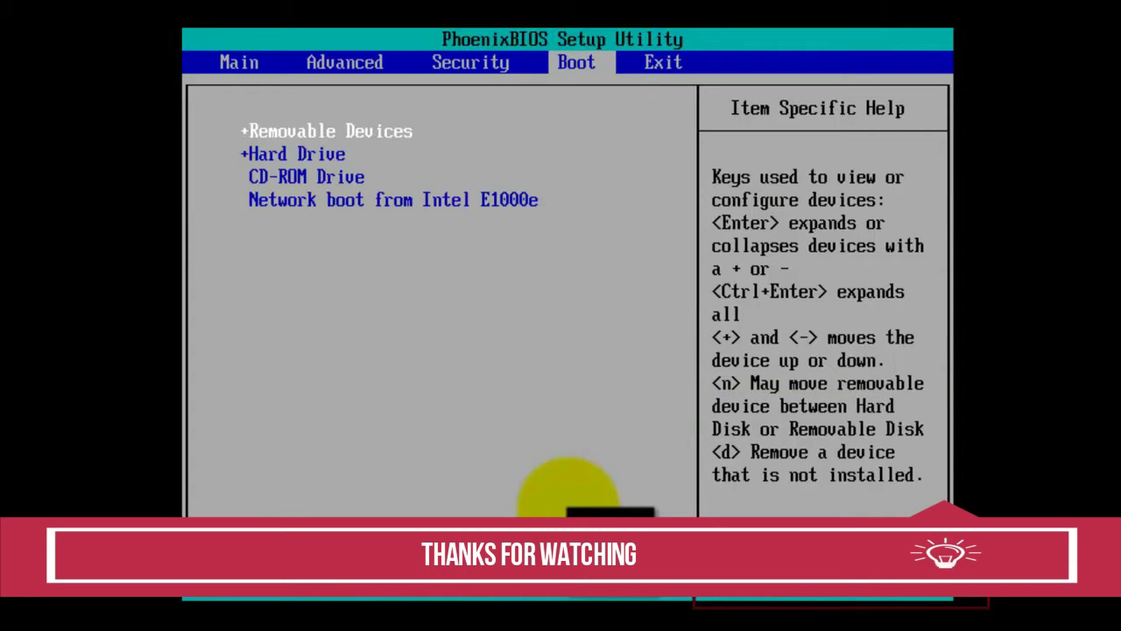
key(F10)
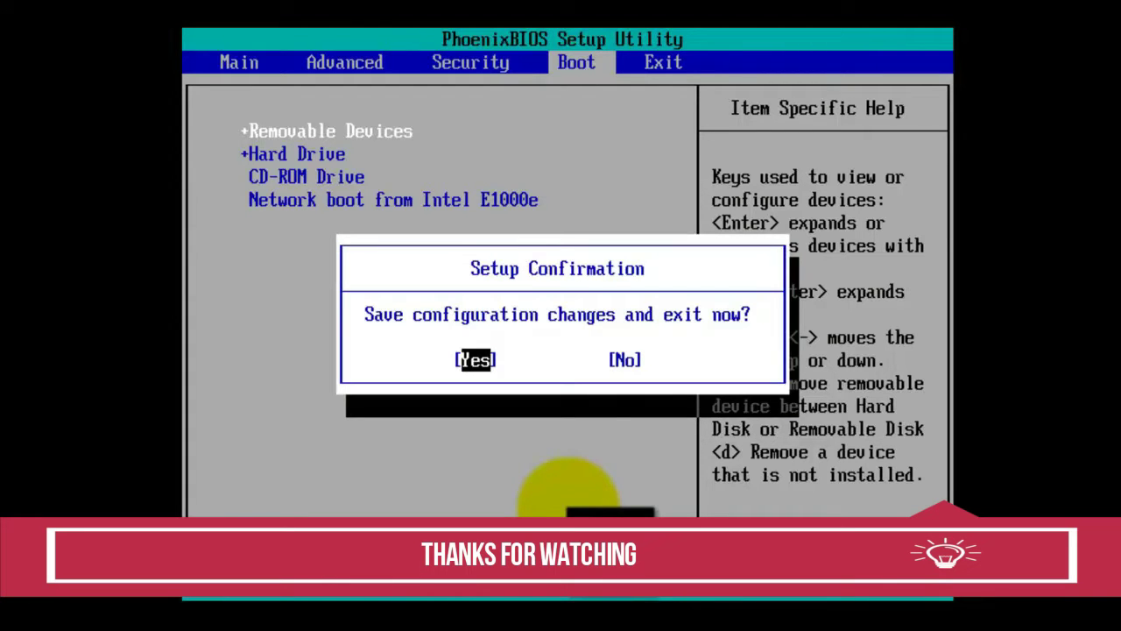
key(Return)
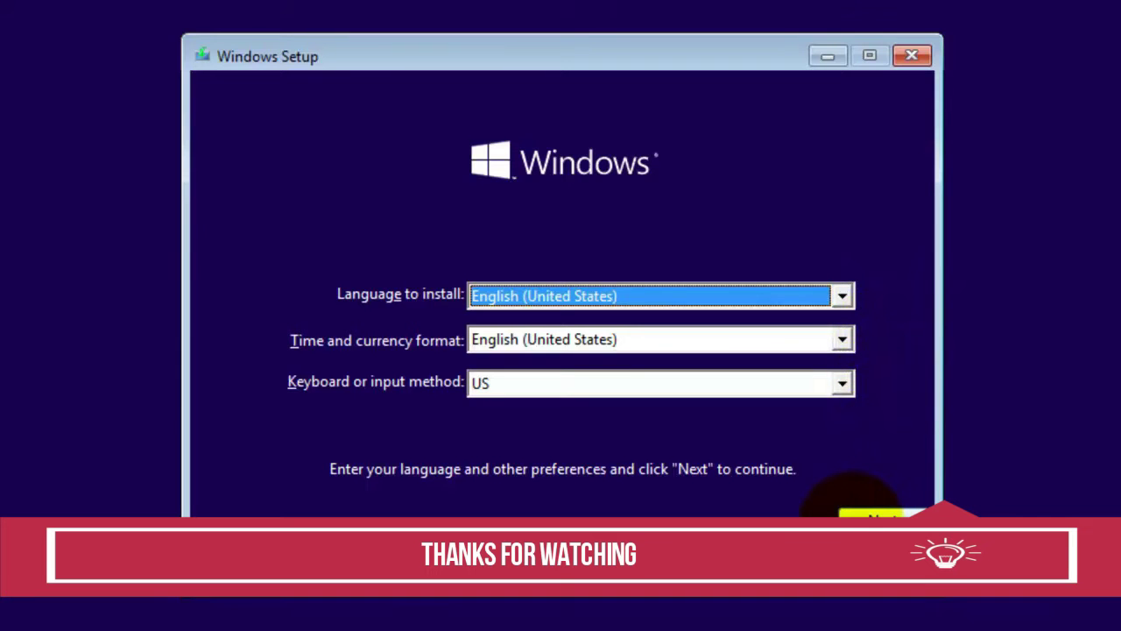
Start the Windows installation with English (United States) and the US keyboard, skipping the product key entry.
click(858, 519)
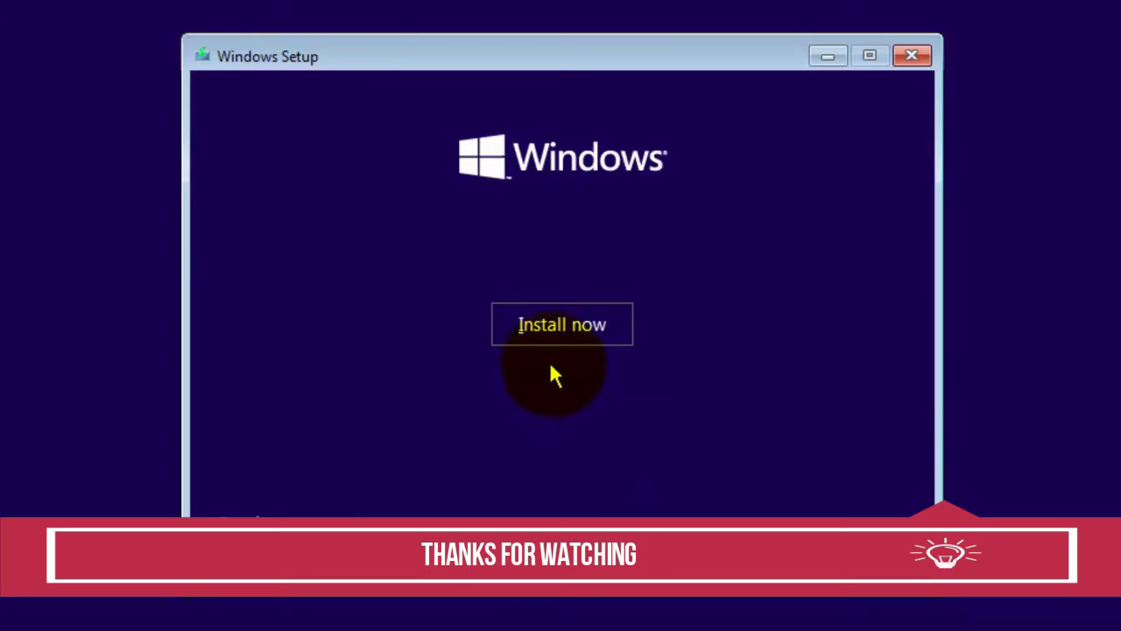
click(621, 337)
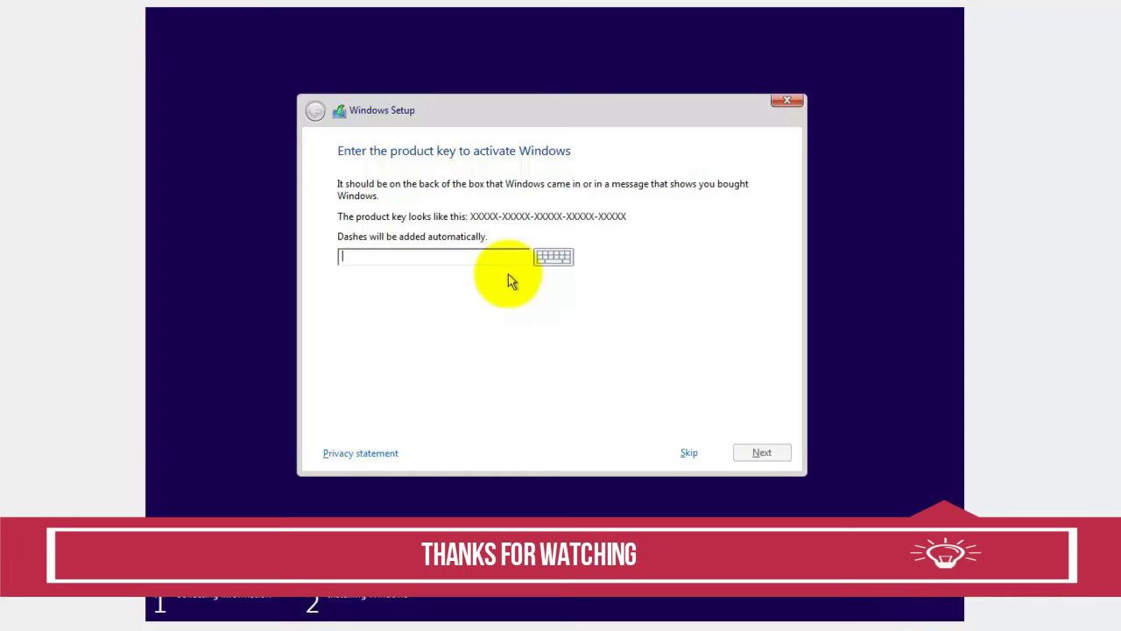
click(697, 456)
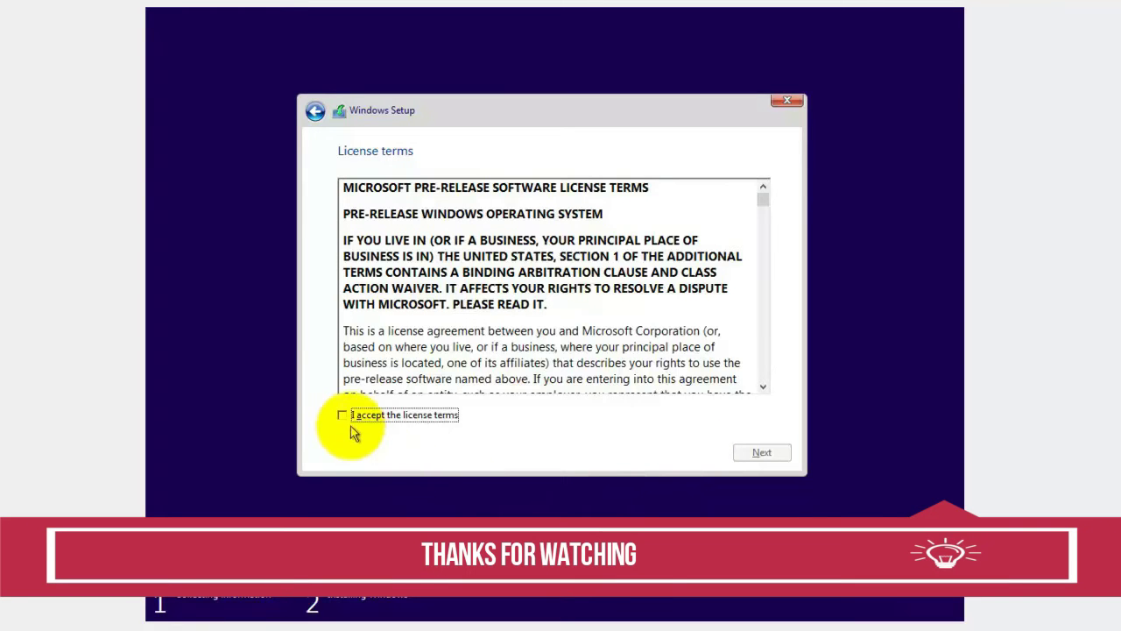
Accept the license terms and choose the Custom: Install Windows only (advanced) installation type.
click(342, 415)
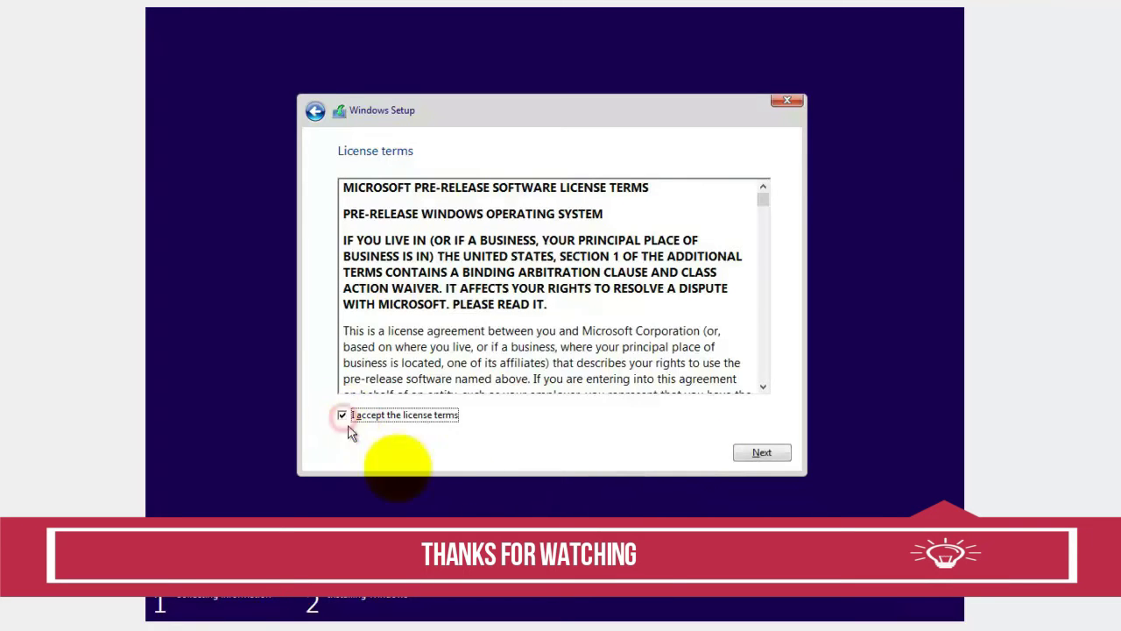
click(761, 453)
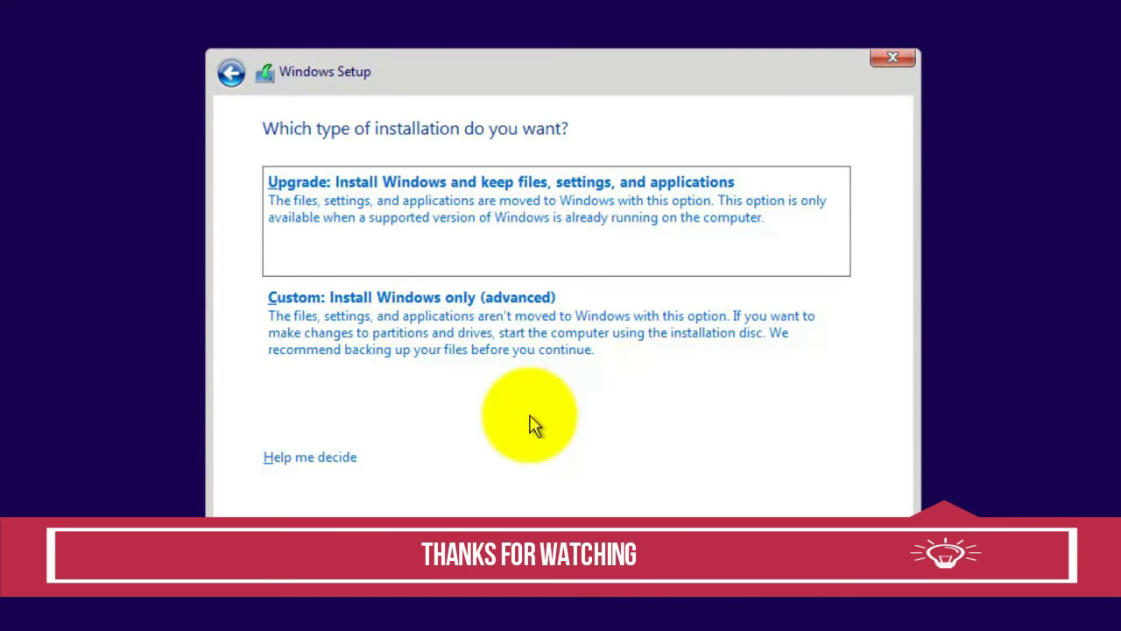
click(425, 357)
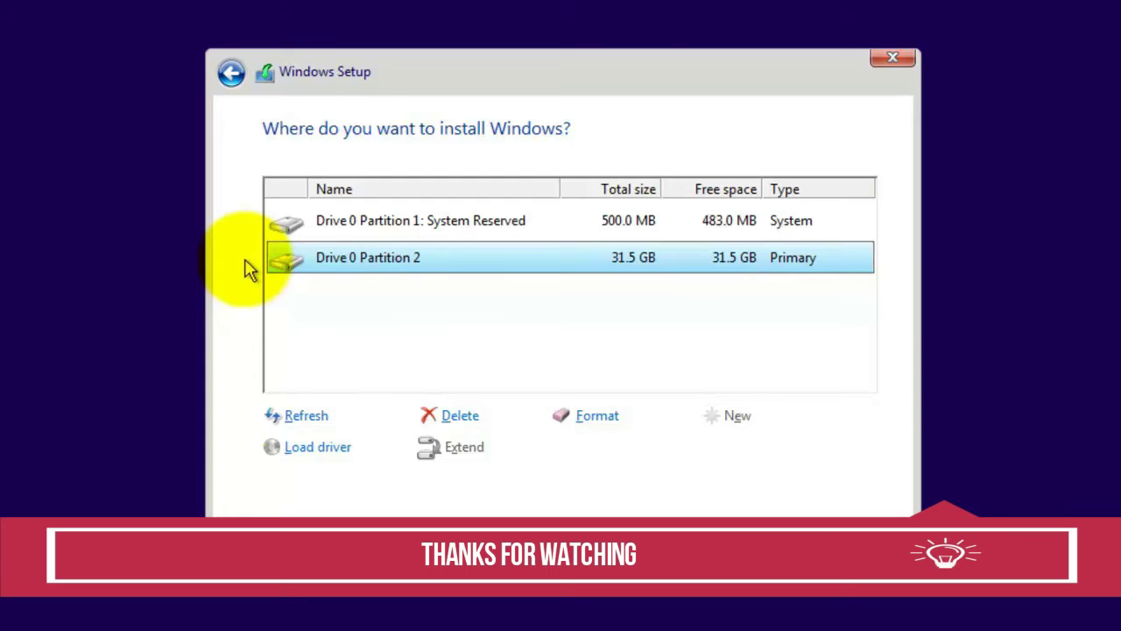
Delete Drive 0 Partition 2 and the System Reserved partition, confirming the data loss for each.
click(455, 422)
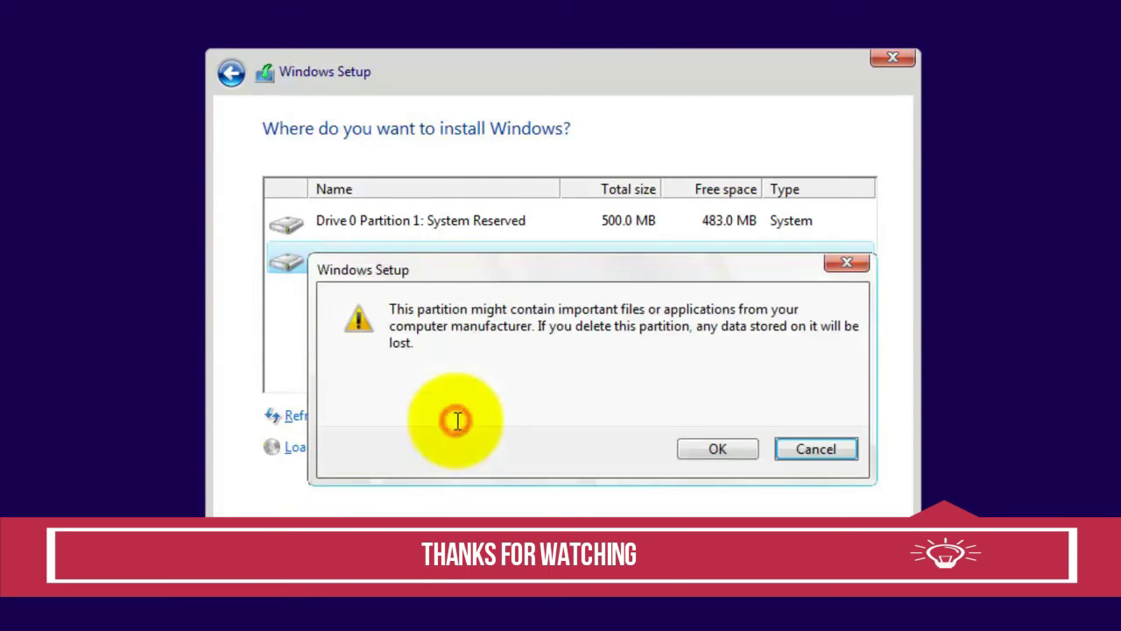
click(699, 450)
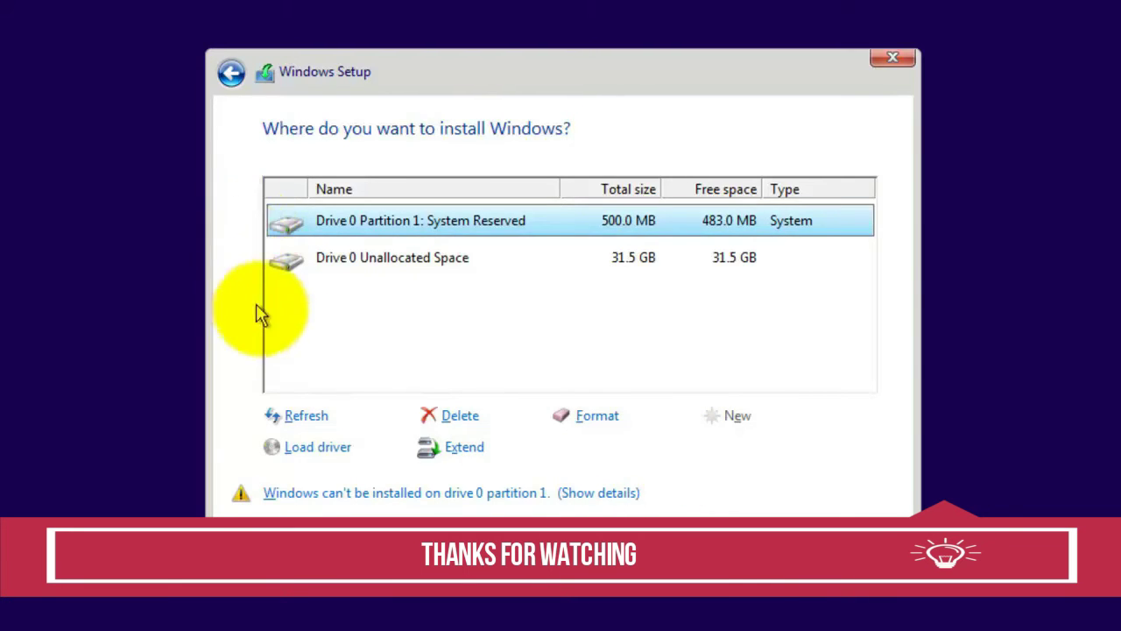
click(432, 415)
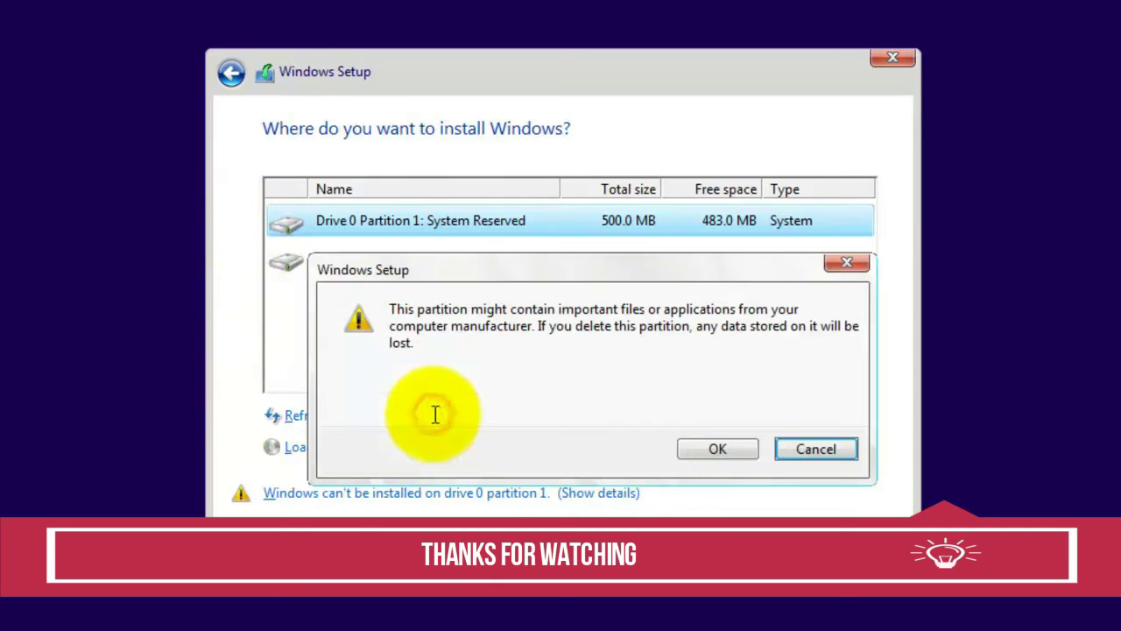
click(741, 460)
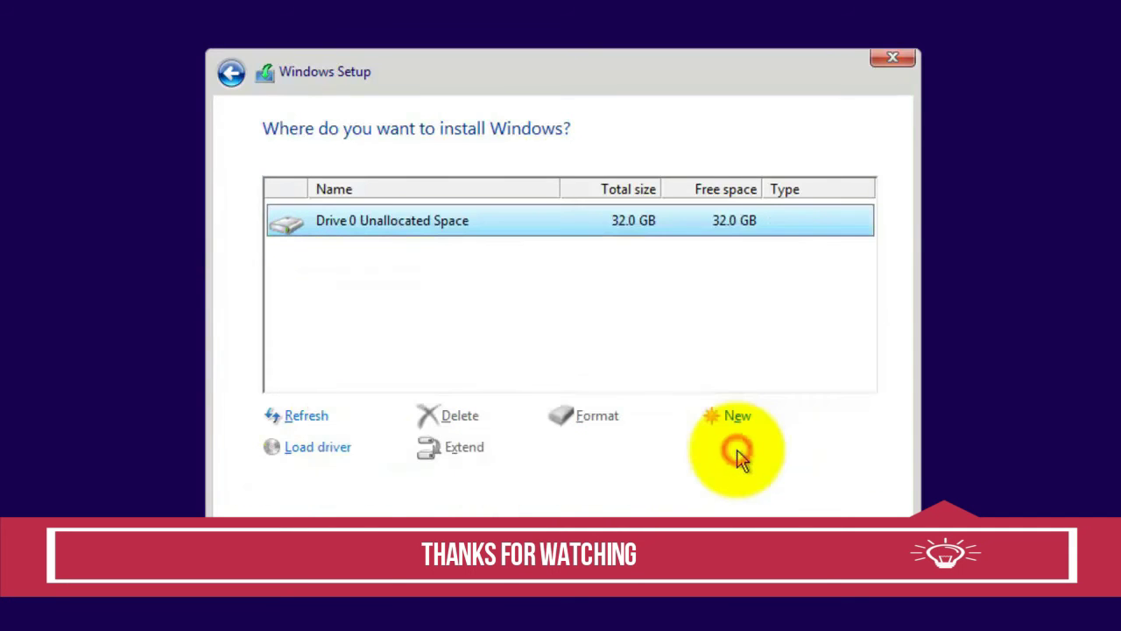